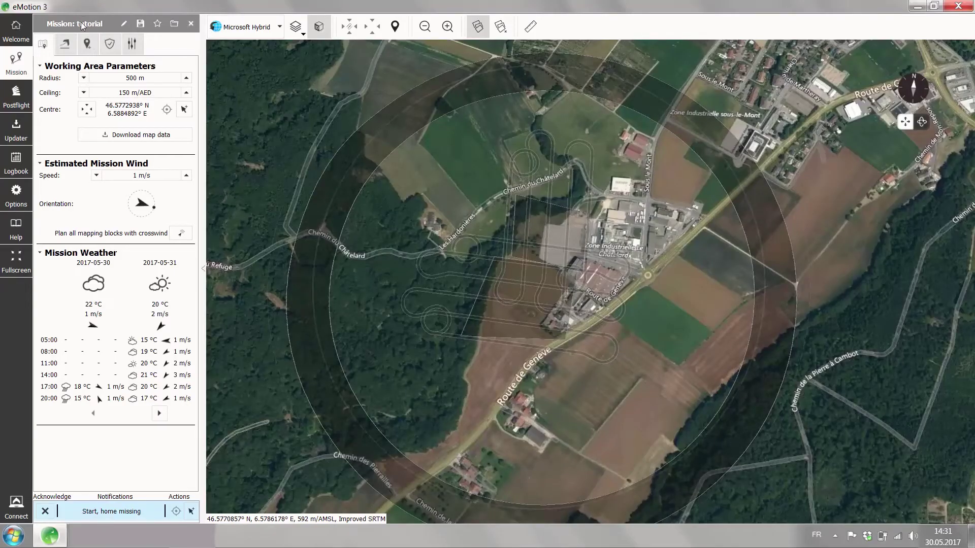
- Start an eBee Plus simulation so the simulated drone EP-01-000 connects
left_click_drag(442, 371, 422, 347)
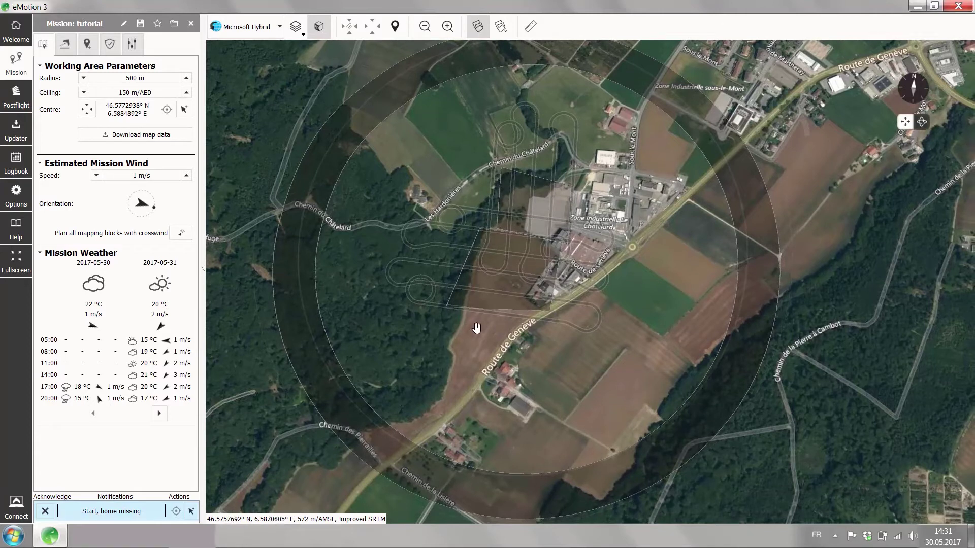
left_click(25, 501)
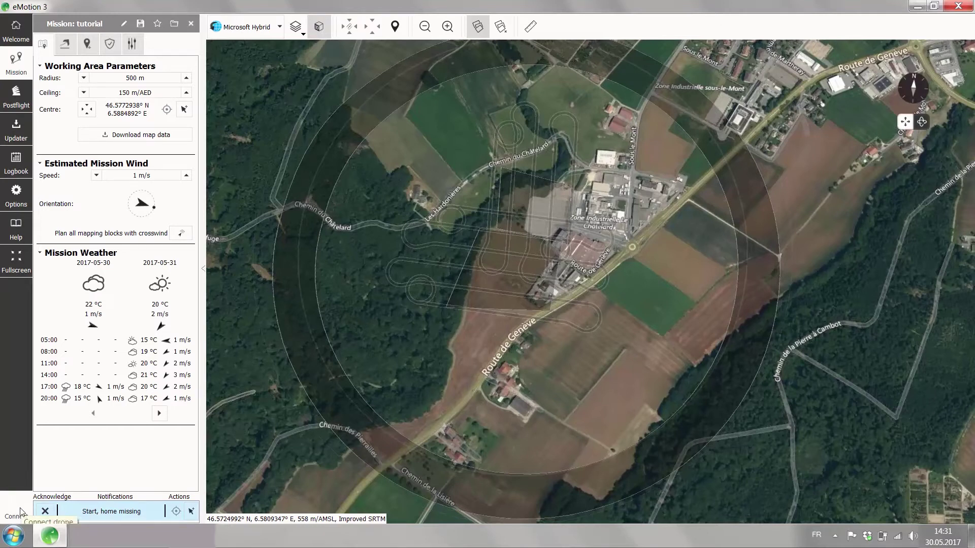
left_click(21, 512)
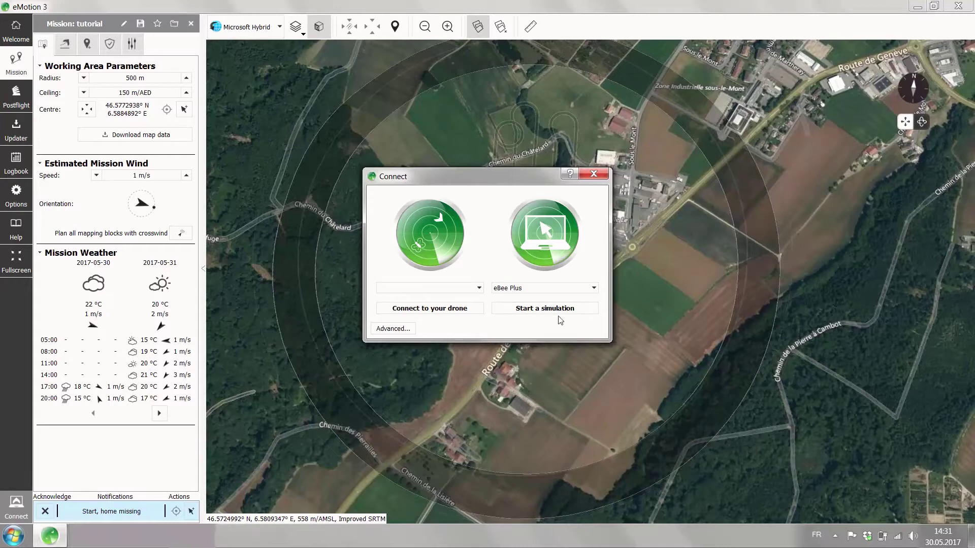
left_click(525, 306)
left_click(542, 311)
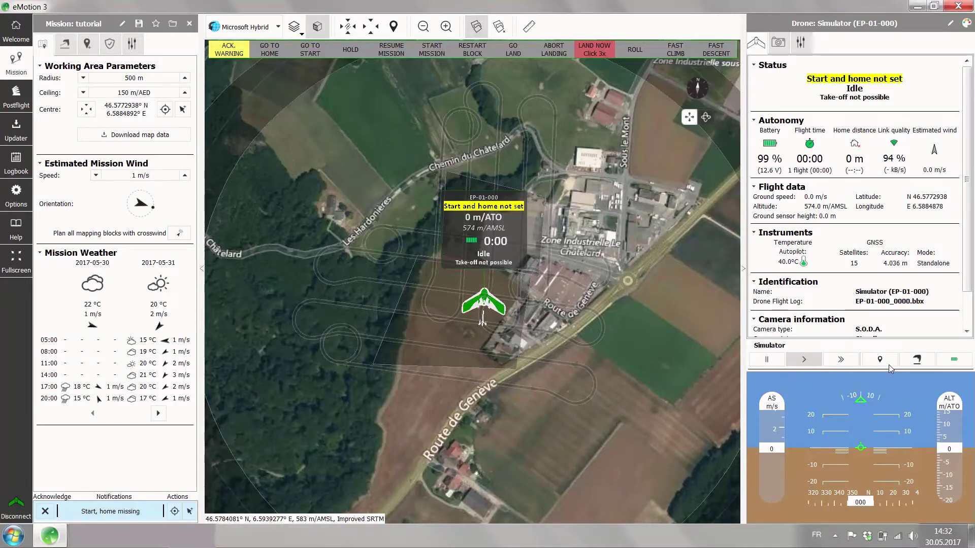
- With My block #1 selected, reposition the simulated drone onto the brown field using the Simulator pin
scroll(464, 290, "up", 1)
scroll(463, 289, "up", 1)
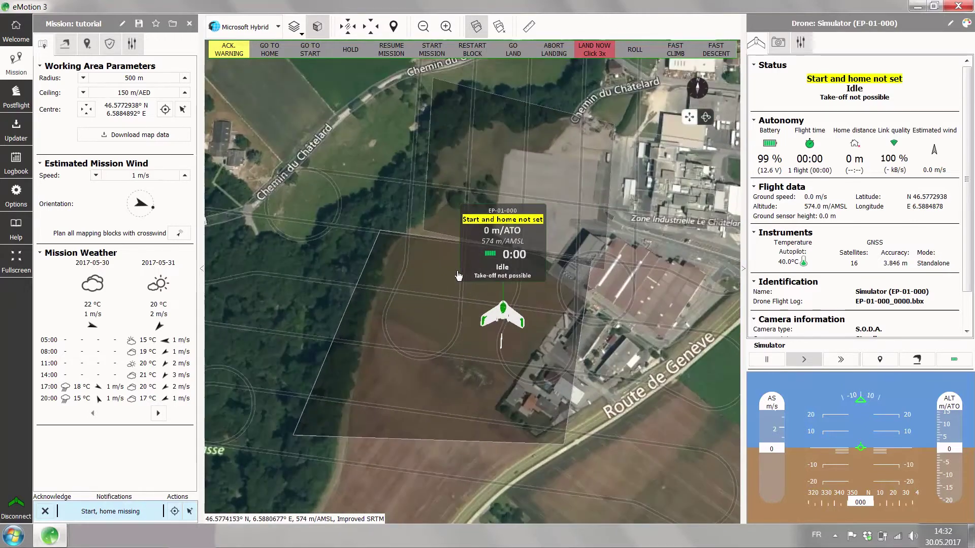
left_click(393, 400)
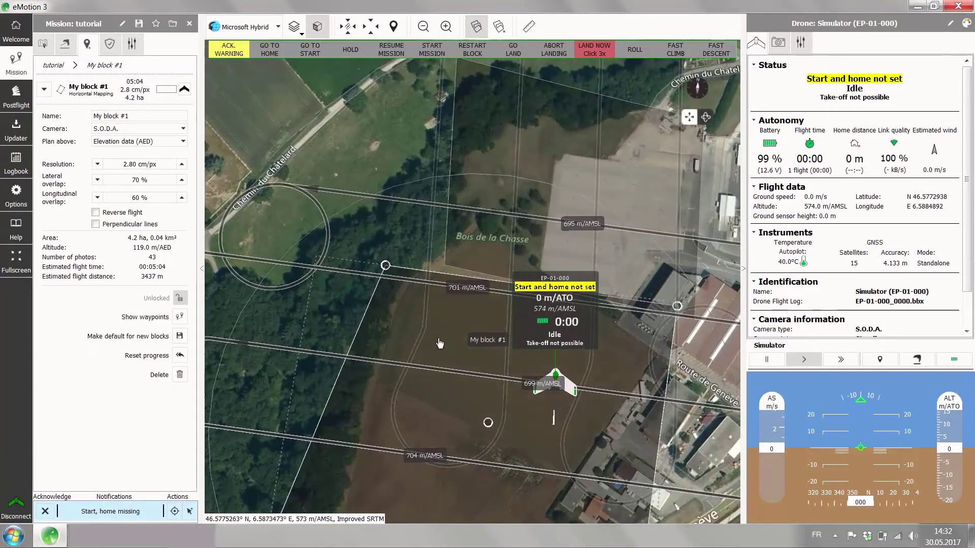
left_click(885, 362)
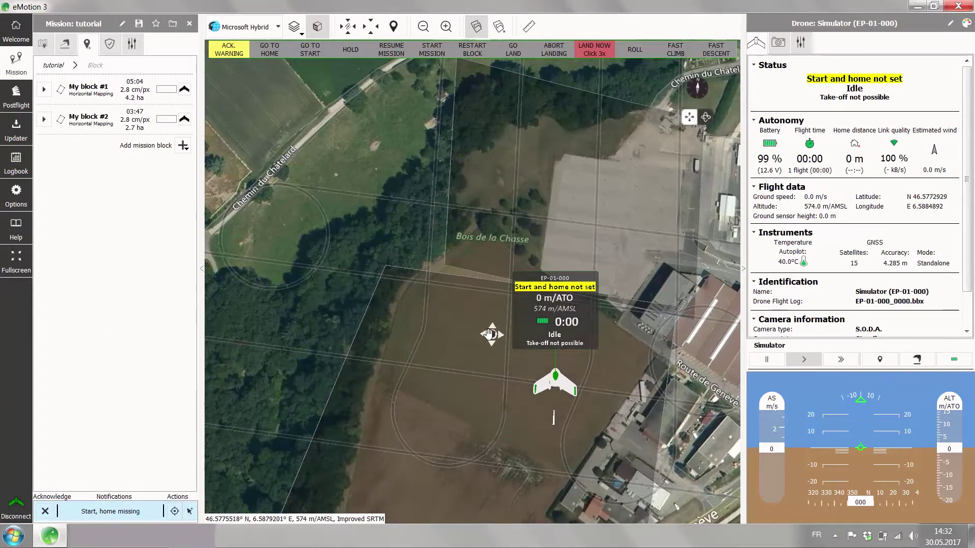
left_click(477, 320)
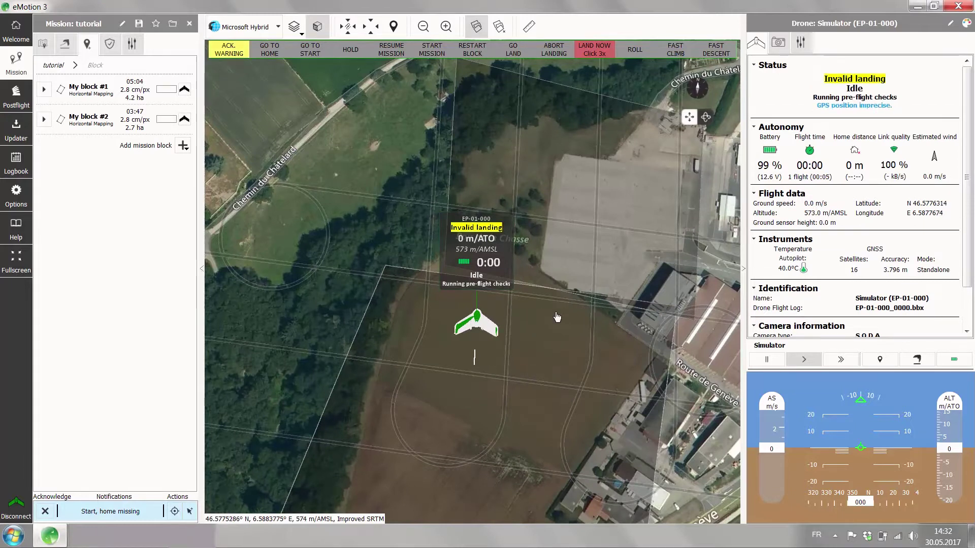
scroll(593, 259, "down", 4)
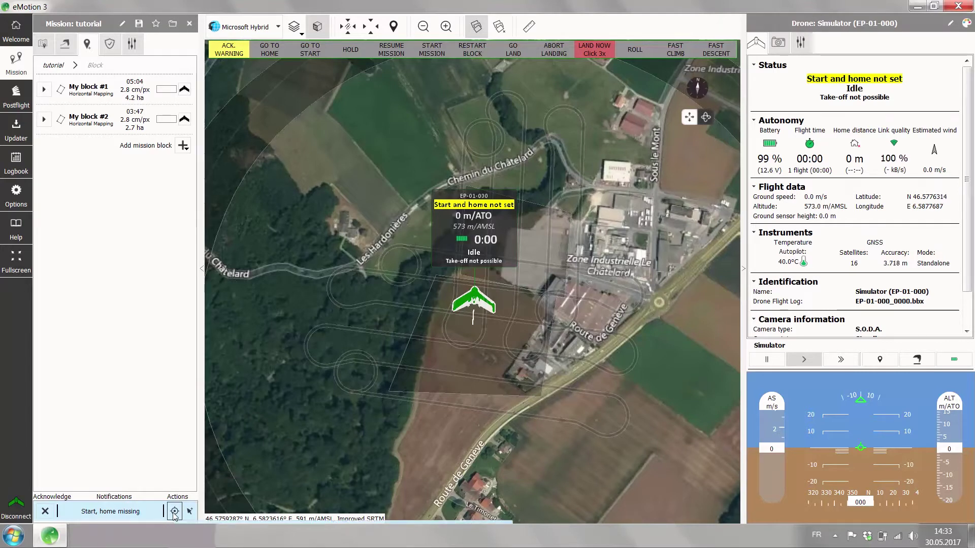
- Create the missing start and home points from the 'Start, home missing' notification
left_click(174, 512)
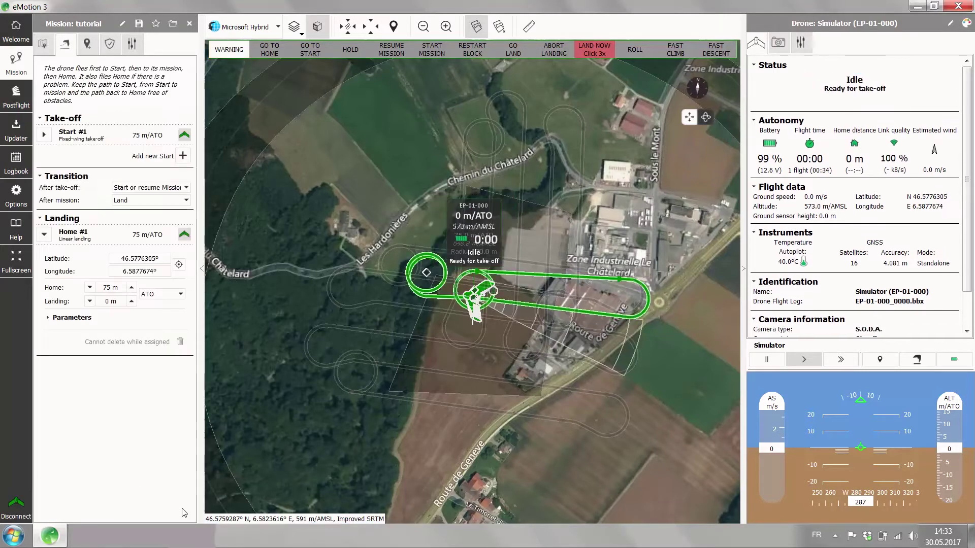
scroll(464, 305, "up", 3)
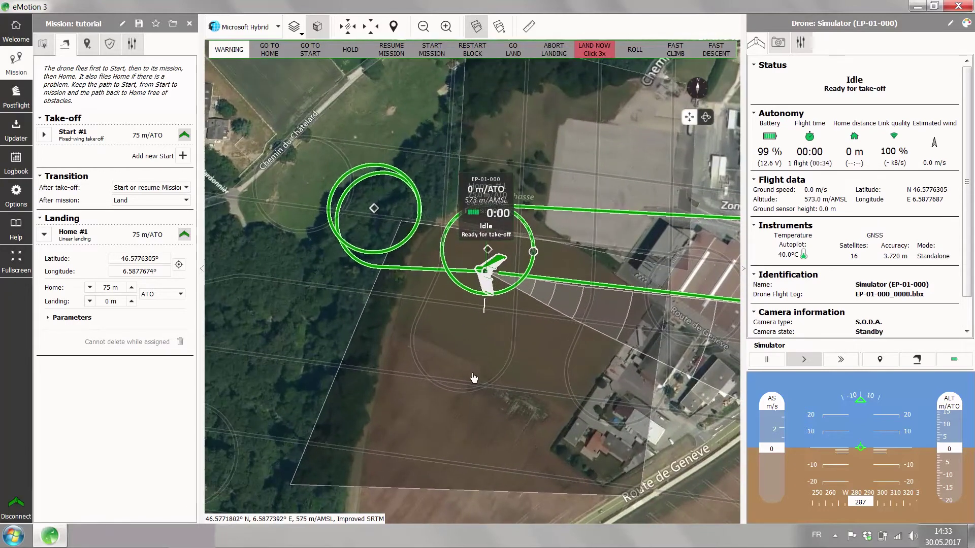
left_click_drag(511, 283, 295, 155)
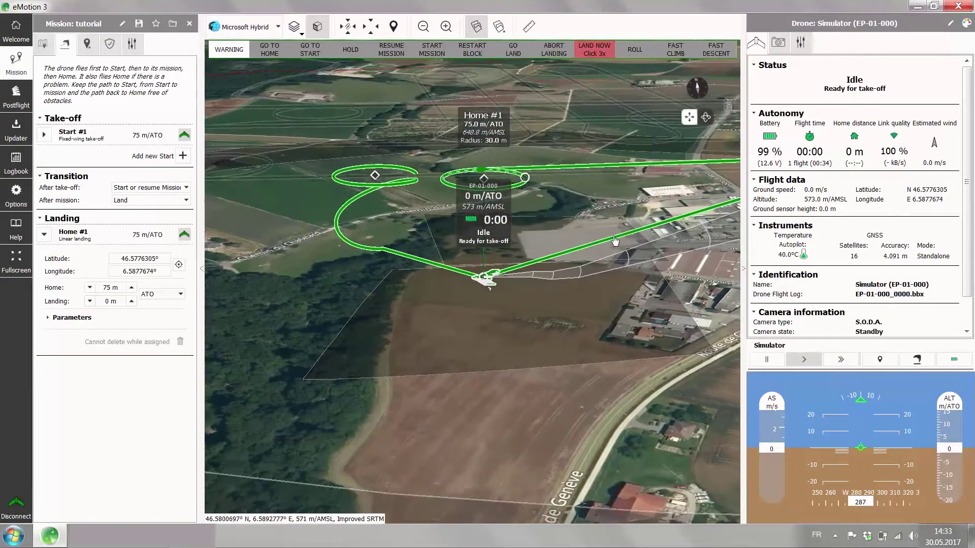
left_click_drag(465, 365, 460, 418)
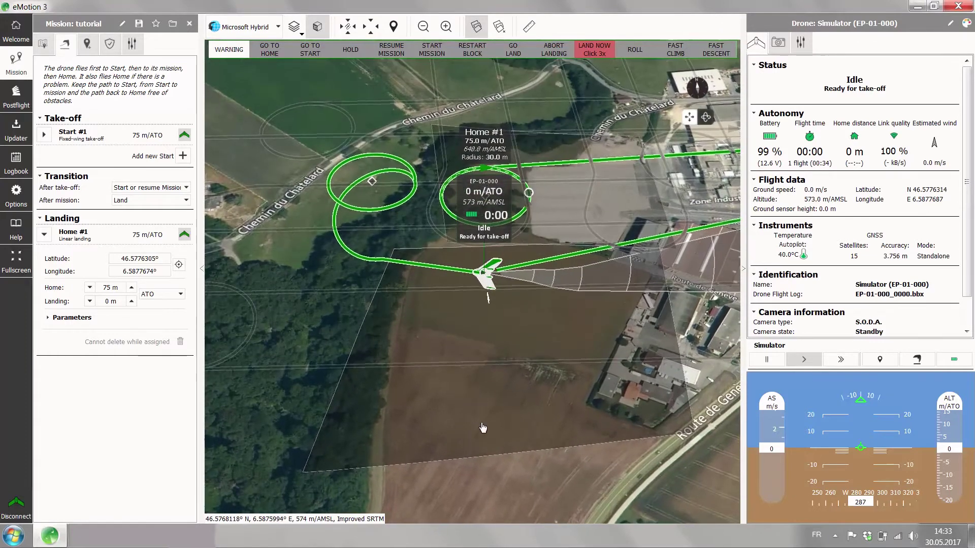
scroll(471, 279, "up", 5)
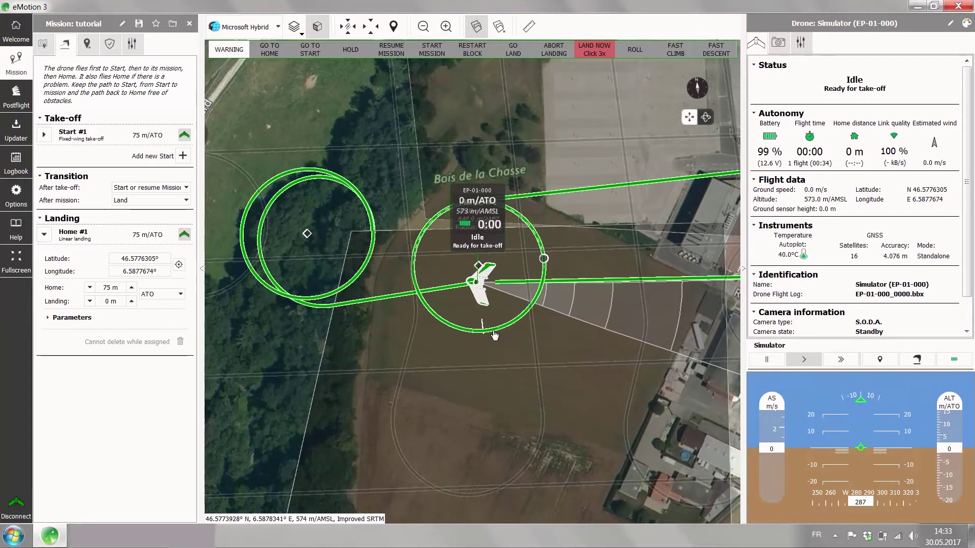
scroll(469, 333, "down", 1)
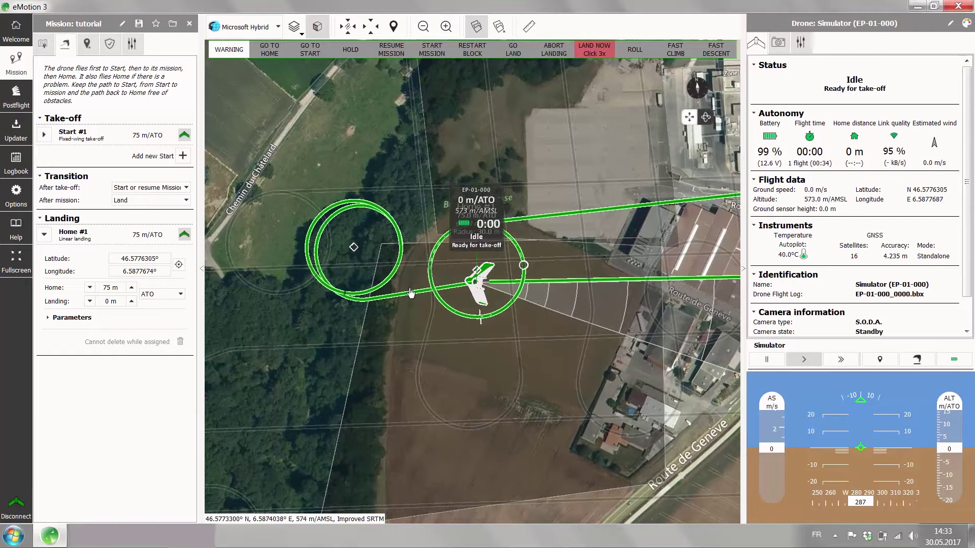
scroll(459, 394, "down", 1)
- Drag the Start #1 loiter circle down and right onto the field beside the drone
left_click(455, 424)
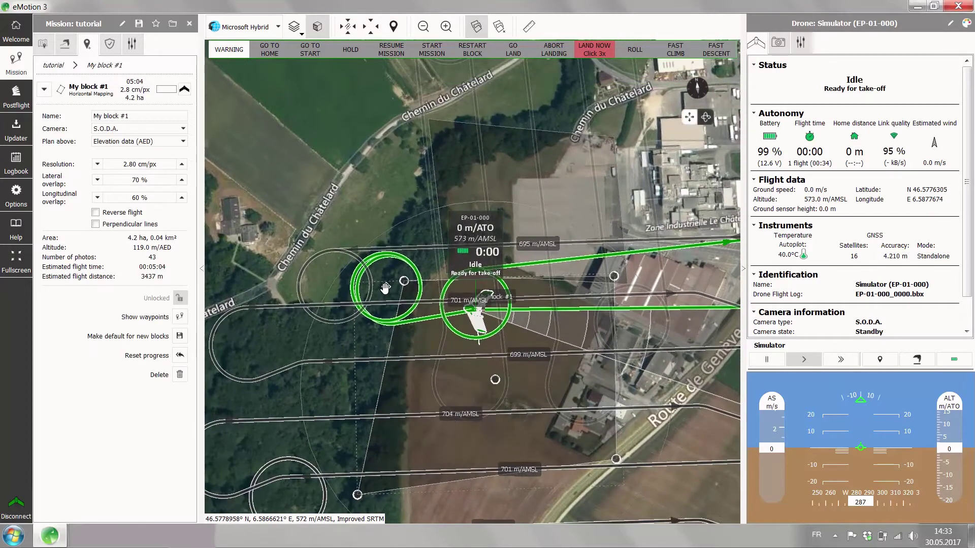
scroll(385, 288, "up", 2)
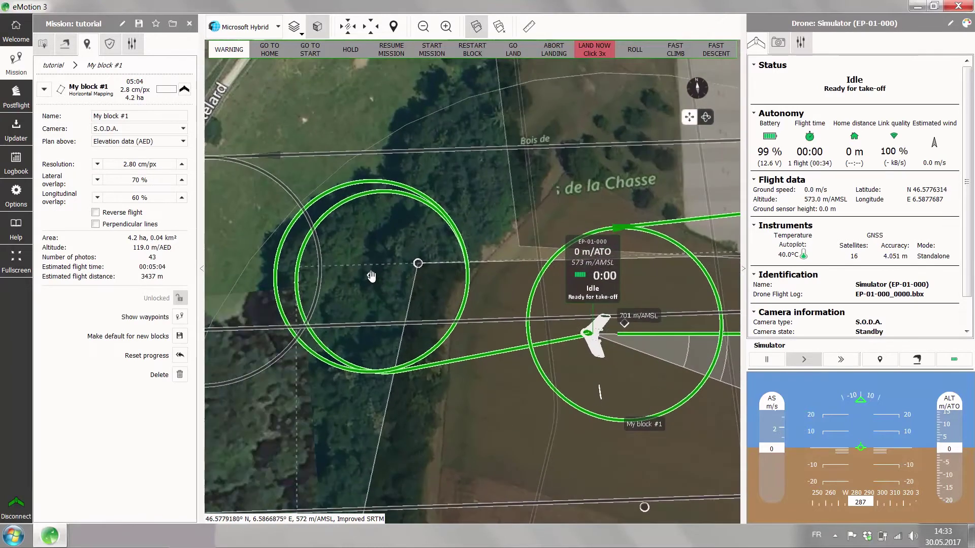
left_click(386, 292)
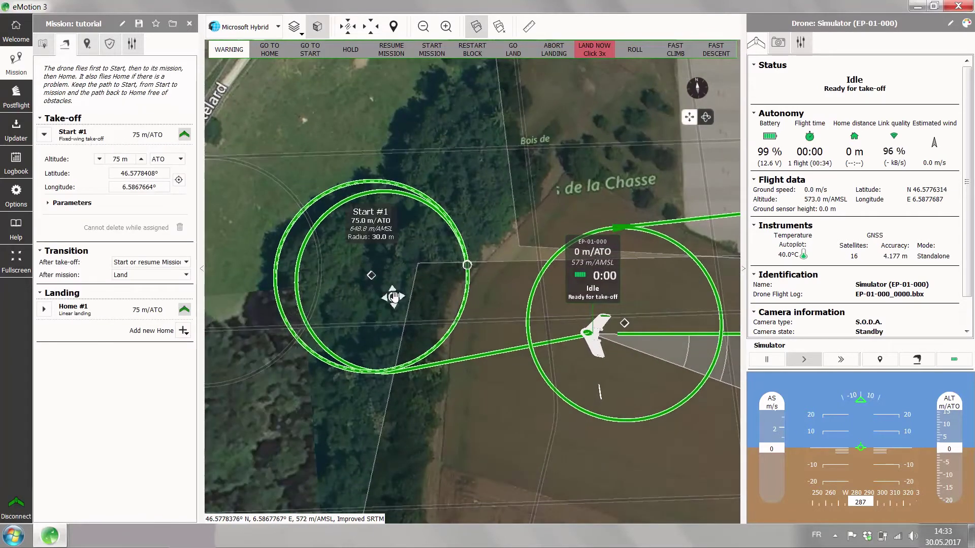
left_click_drag(394, 297, 583, 463)
left_click(594, 321)
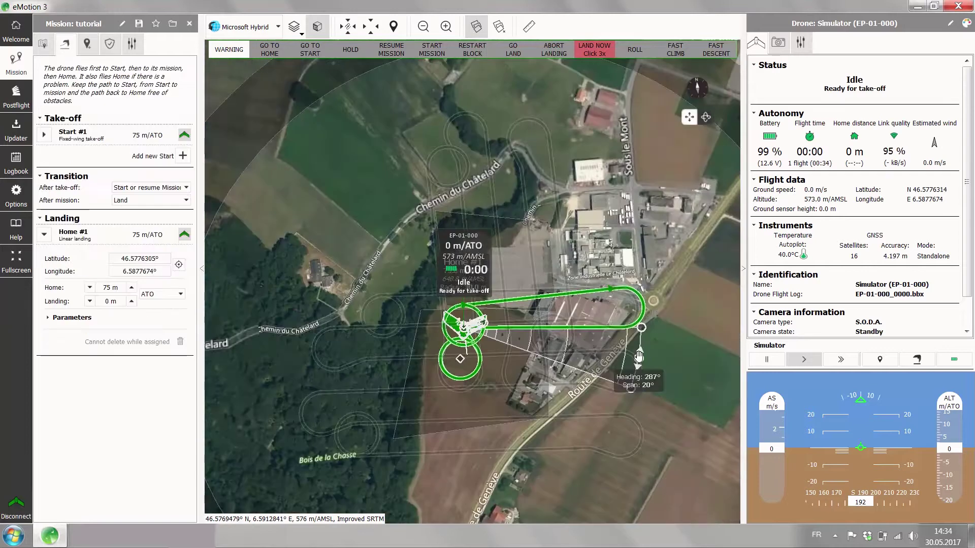
- Turn the landing approach to about 190°, narrow its sector, and show My block #2's settings
left_click_drag(479, 150, 478, 153)
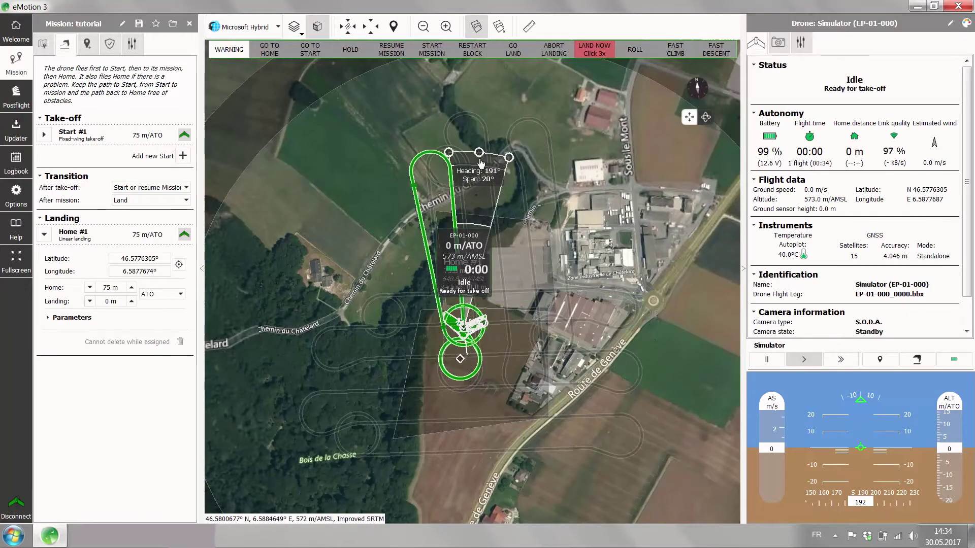
scroll(478, 154, "up", 1)
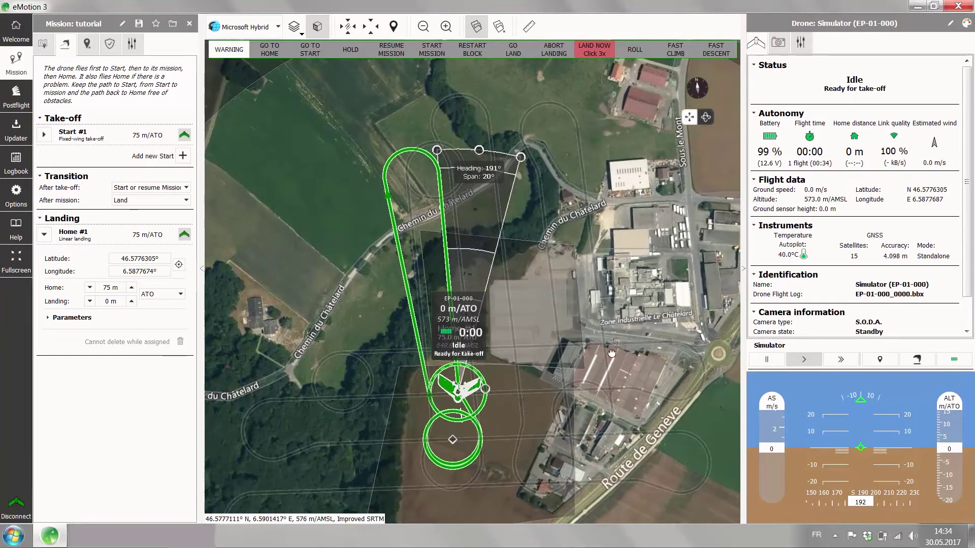
left_click_drag(612, 354, 609, 308)
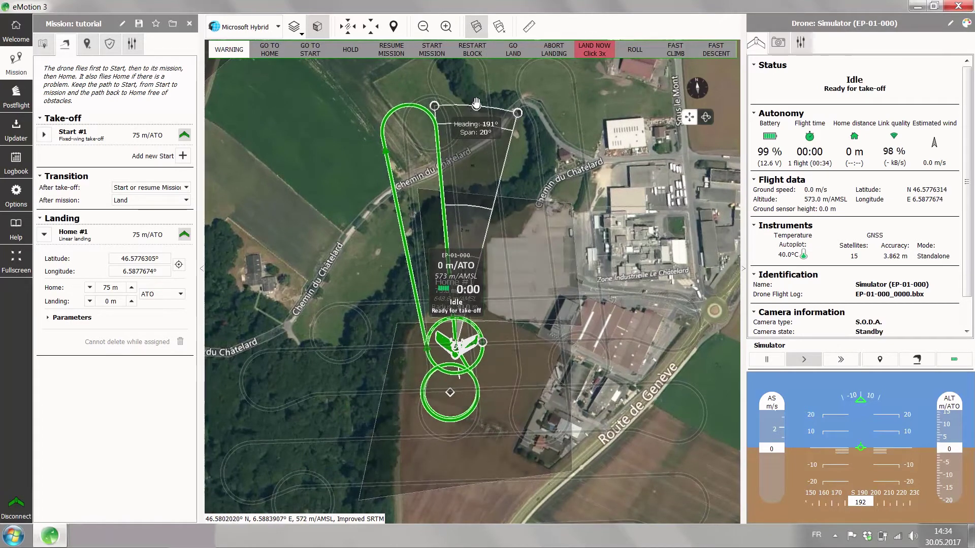
left_click_drag(476, 105, 444, 105)
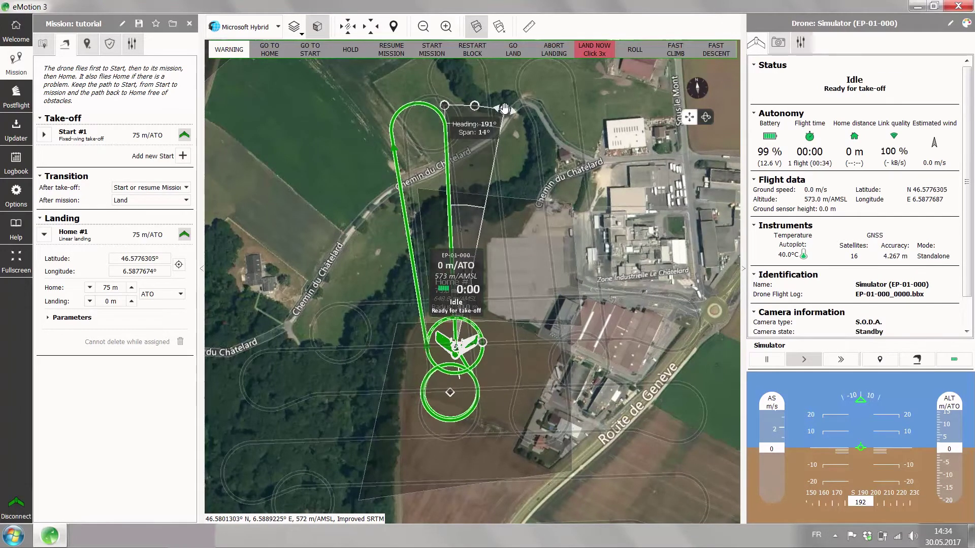
left_click_drag(504, 109, 490, 107)
left_click(555, 218)
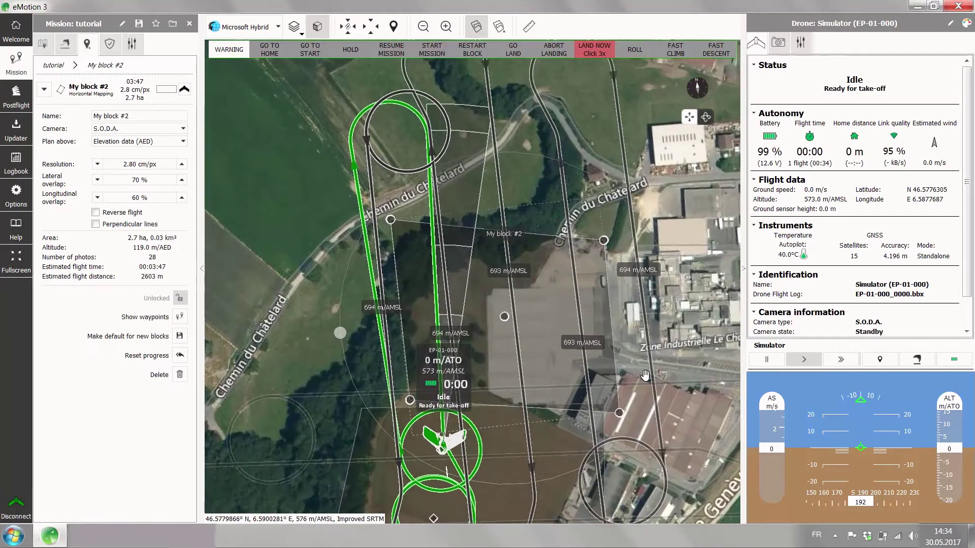
- Upload My block #2, then My block #1, giving a single 10:09 flight estimate
left_click_drag(335, 402, 336, 289)
scroll(336, 289, "down", 1)
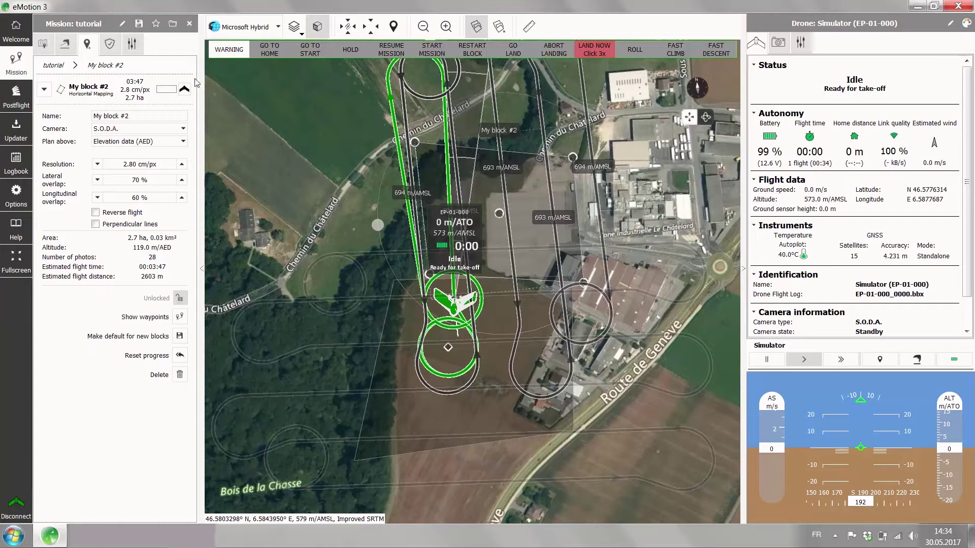
left_click(185, 91)
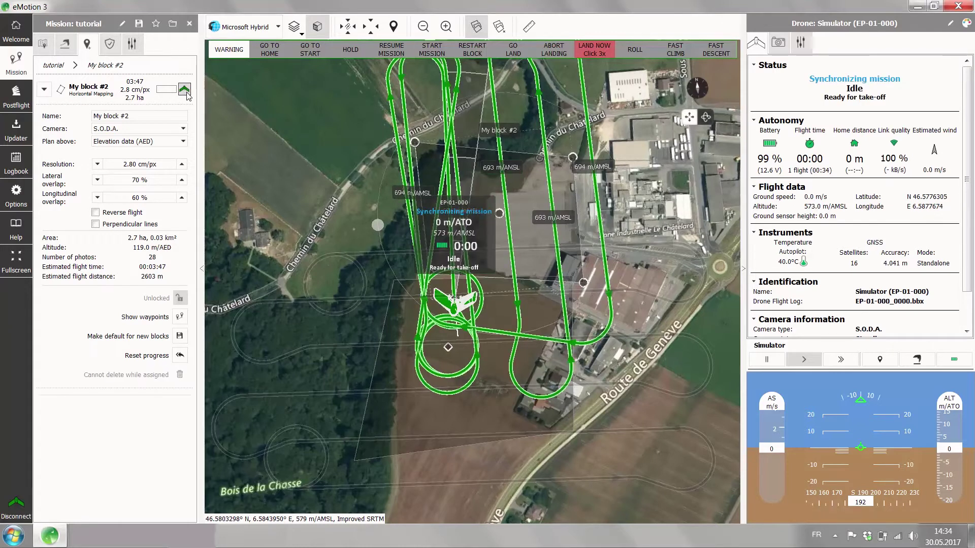
scroll(279, 355, "down", 2)
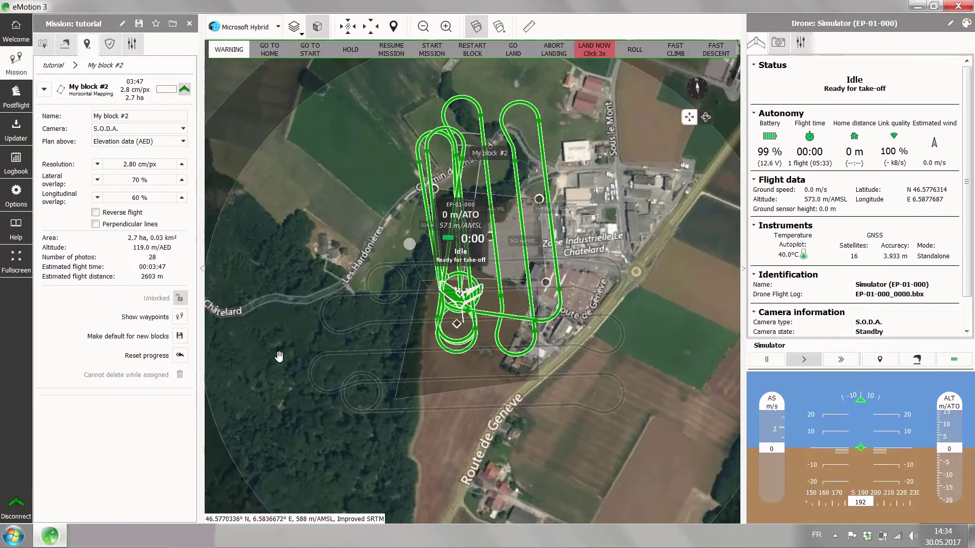
left_click(44, 90)
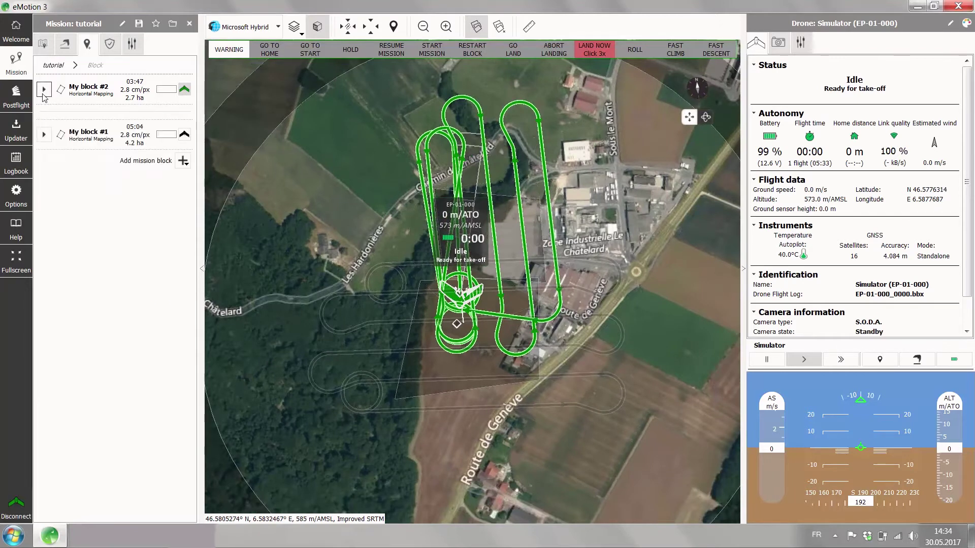
left_click(188, 135)
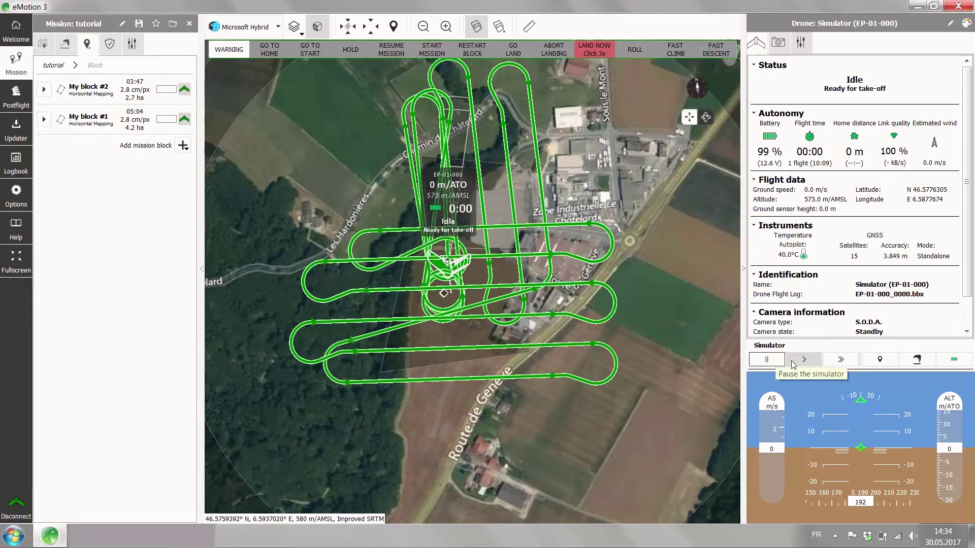
- Simulate the take-off so the drone climbs to 36 m toward the start waypoint
left_click(917, 360)
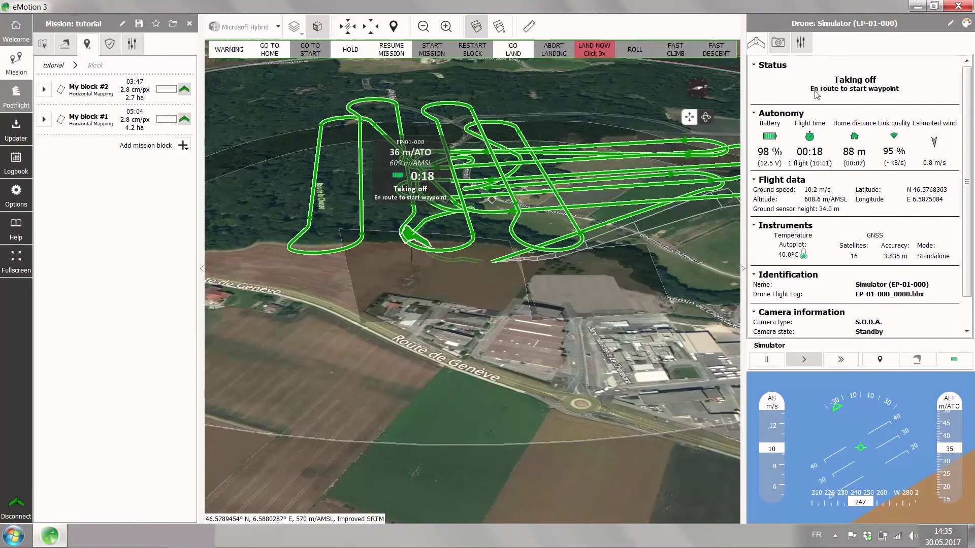
- Set the simulator back to normal speed and follow the drone until its linear landing begins
left_click(398, 307)
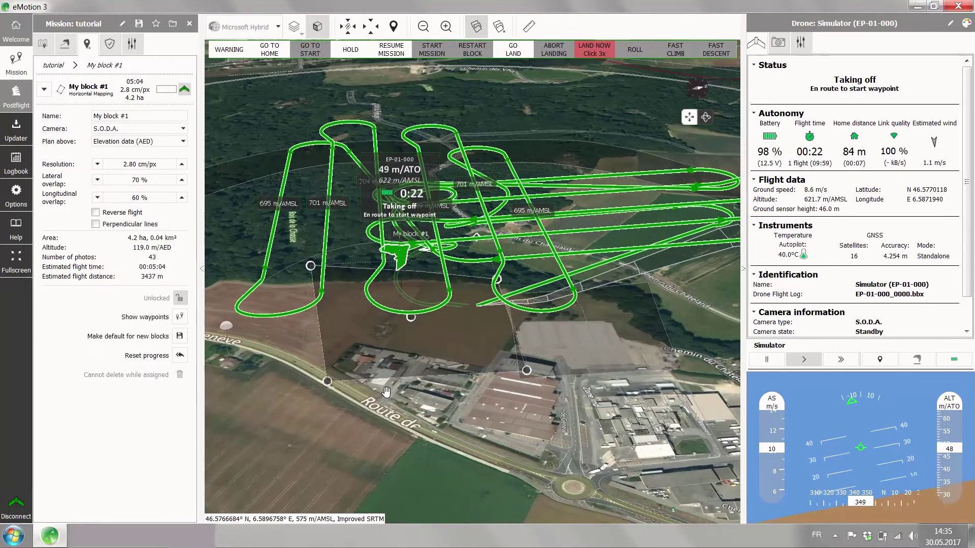
scroll(456, 429, "up", 3)
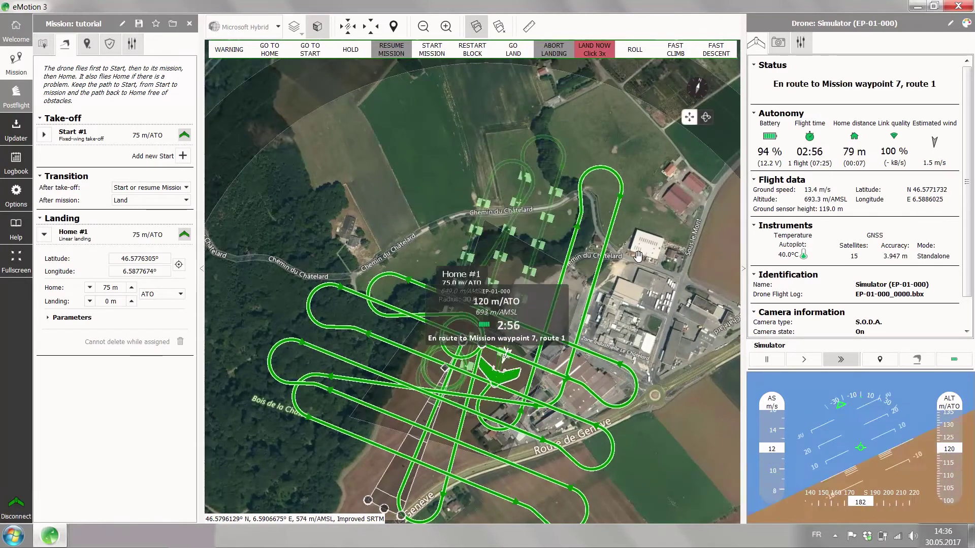
left_click(805, 360)
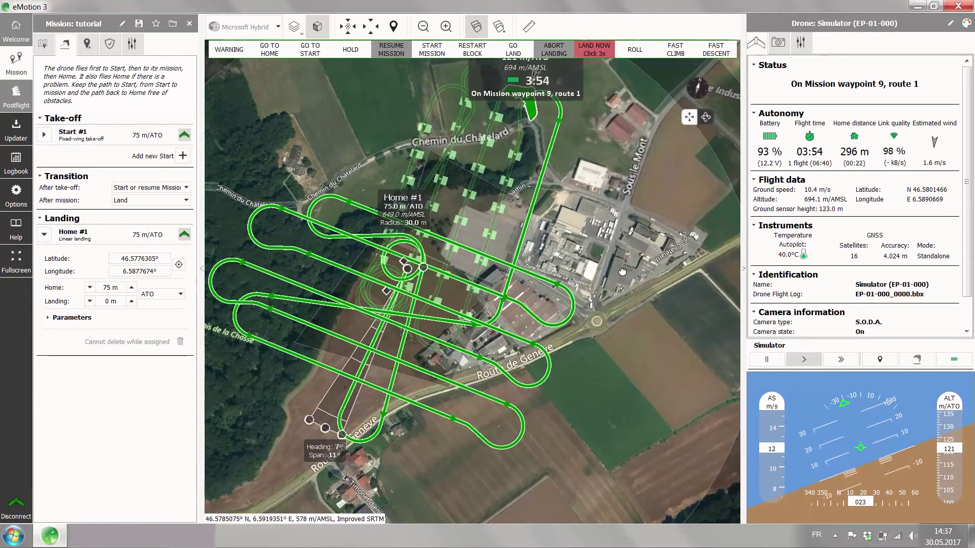
left_click_drag(620, 215, 628, 241)
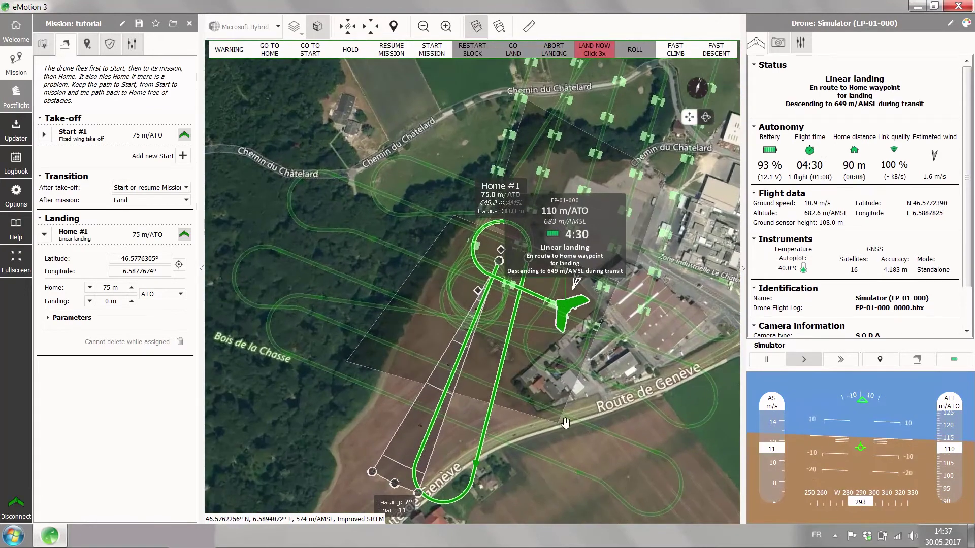
left_click_drag(565, 423, 525, 331)
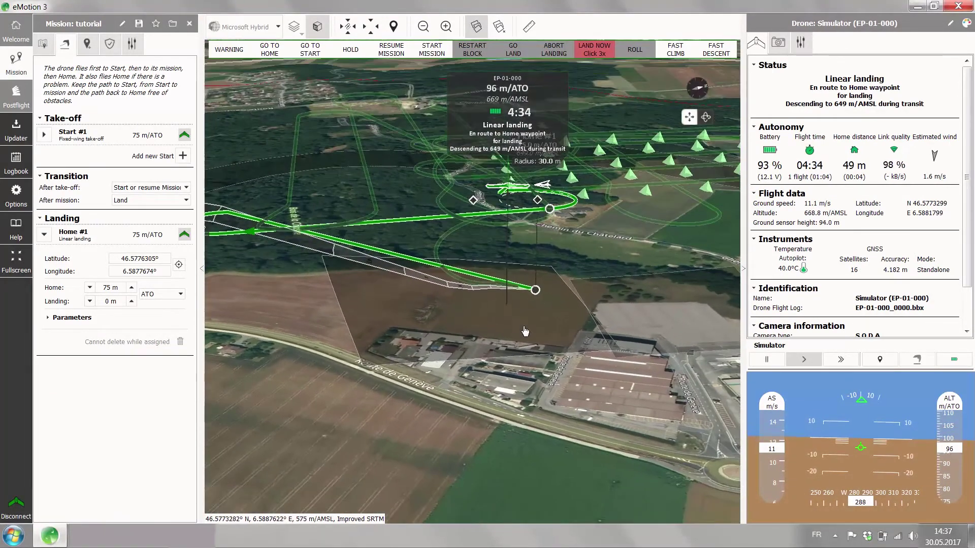
- Display My block #1's mapping settings (4.2 ha, 43 photos) while the drone lands
left_click(529, 334)
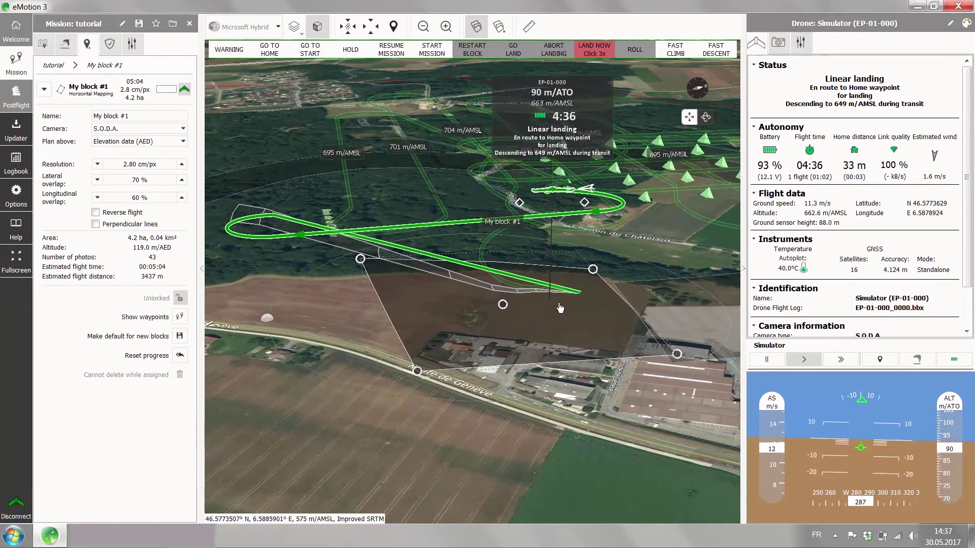